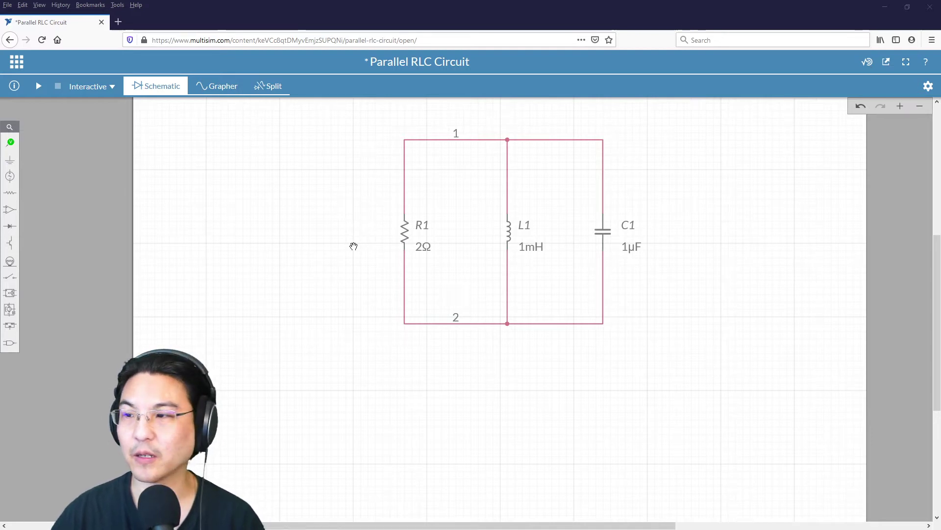
Step: Place a 1A, 1kHz clock current source I1 to the left of R1
click(7, 183)
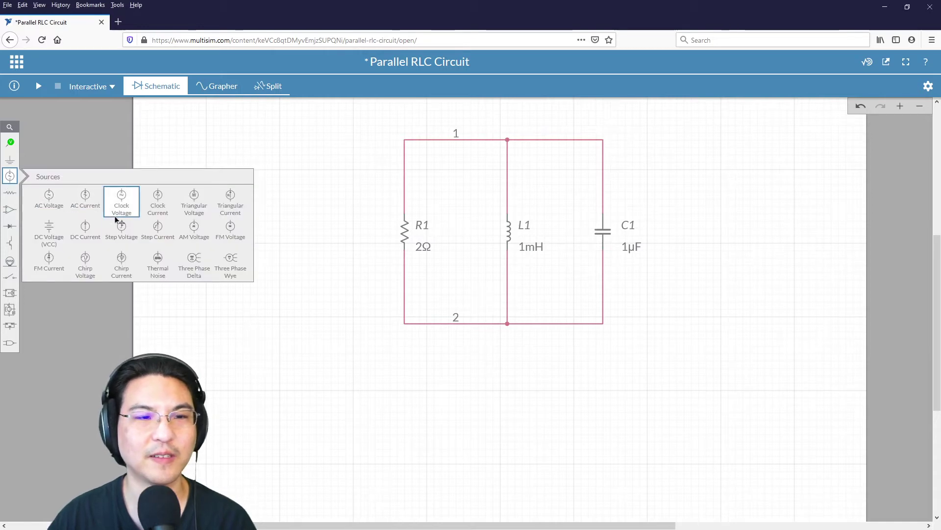
click(156, 201)
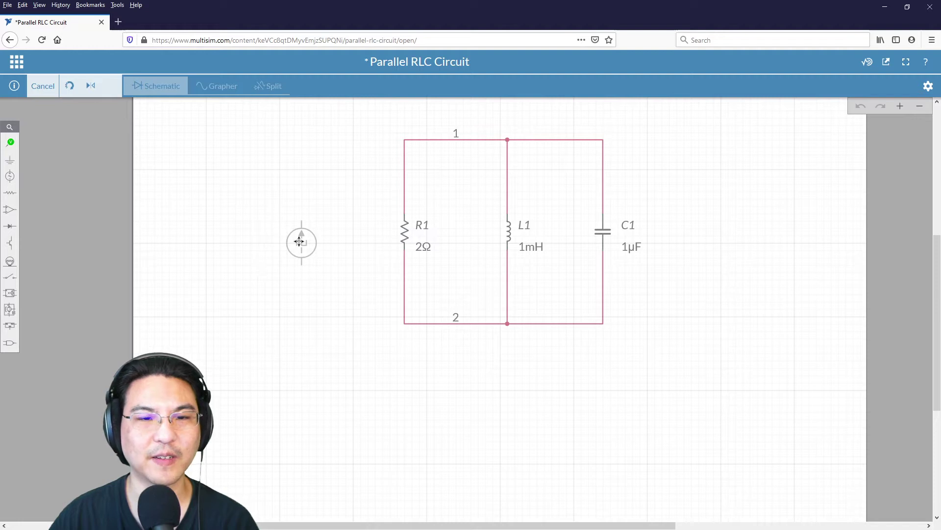
click(294, 235)
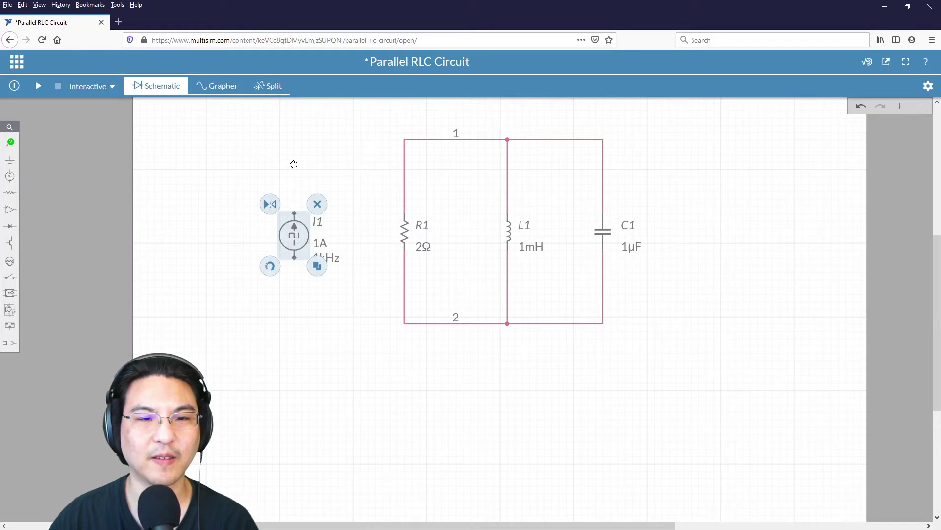
click(291, 165)
Step: Wire I1's top terminal to node 1 and its bottom terminal to the bottom node, then pick a ground
click(293, 213)
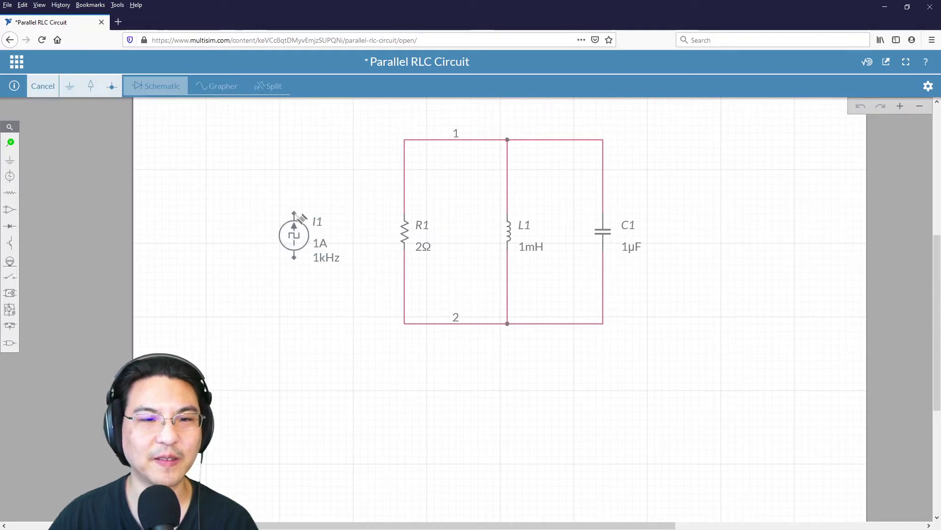
click(405, 141)
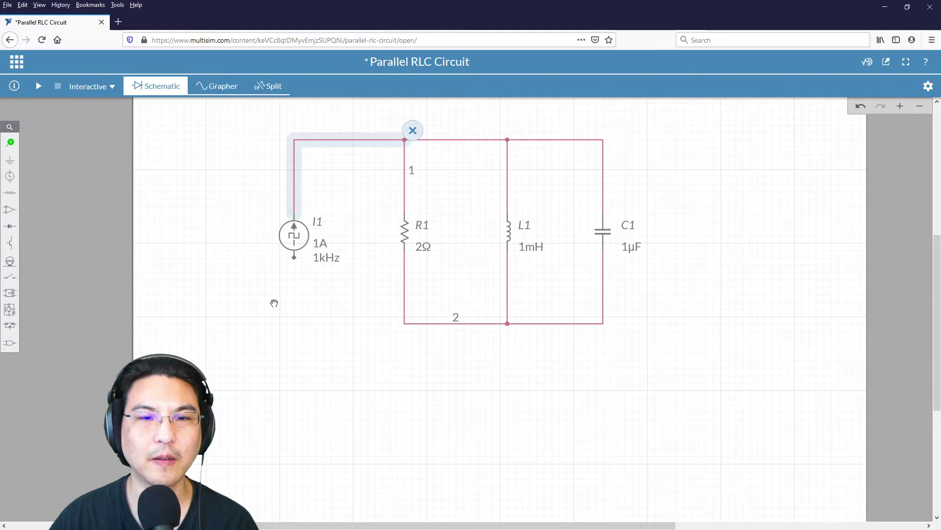
click(295, 258)
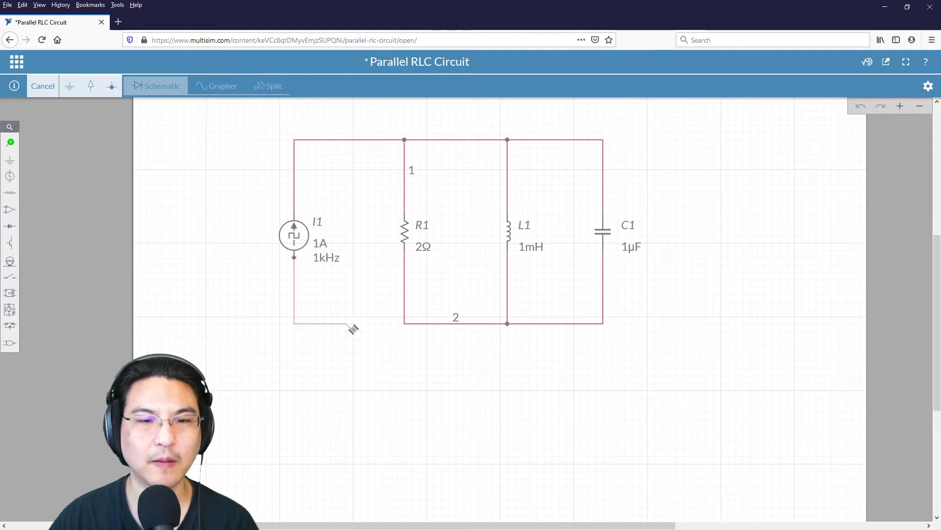
click(403, 324)
click(9, 160)
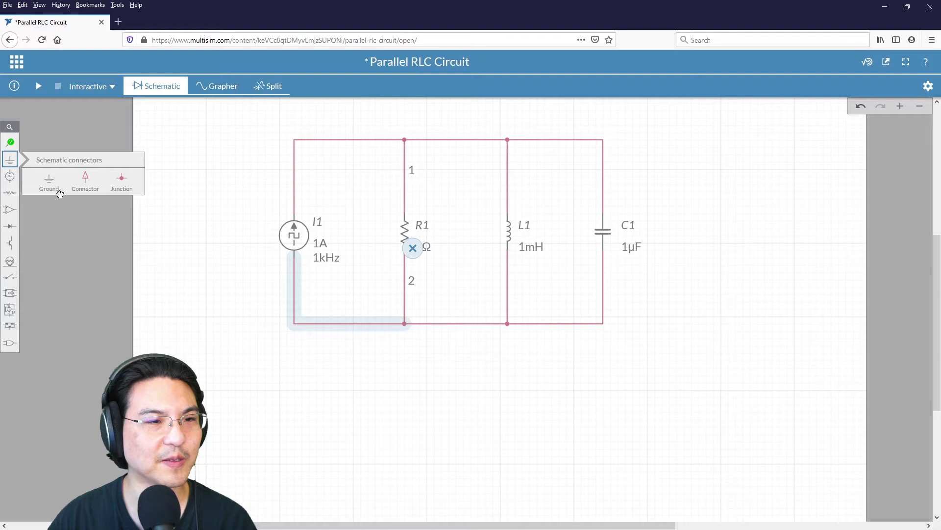
click(48, 182)
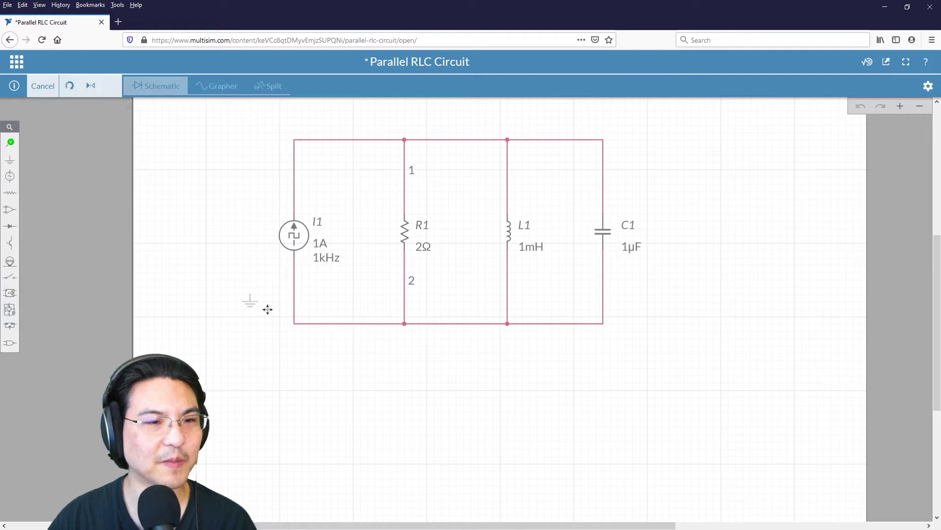
Step: Ground I1's bottom node as node 0 and change I1's frequency from 1kHz to 100Hz
click(294, 328)
click(250, 291)
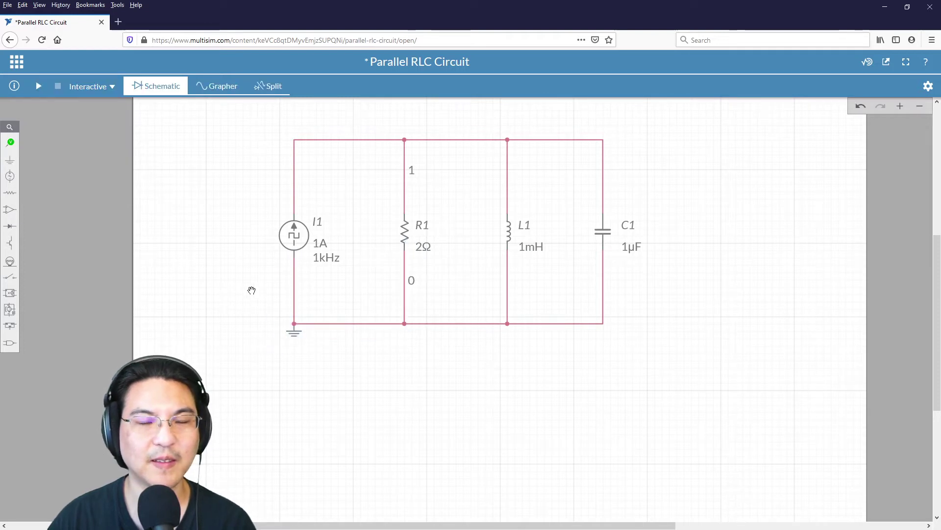
click(323, 249)
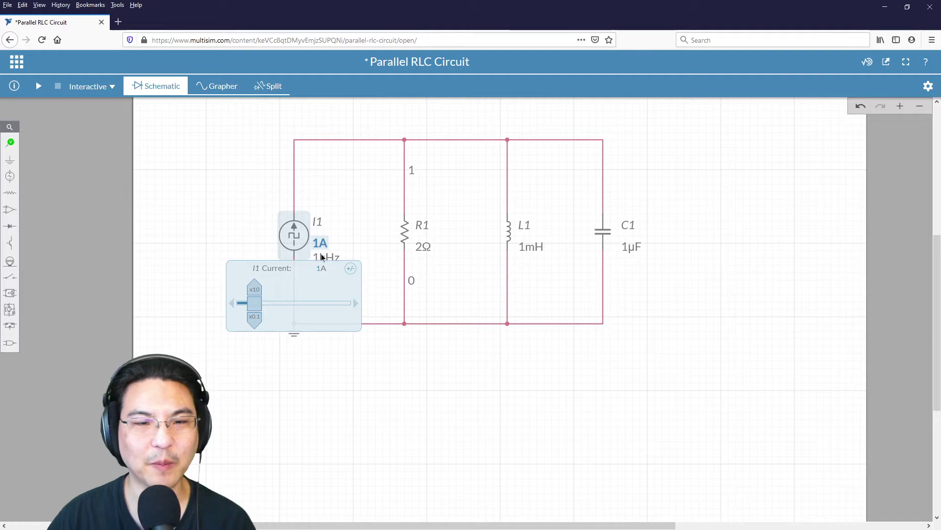
click(321, 257)
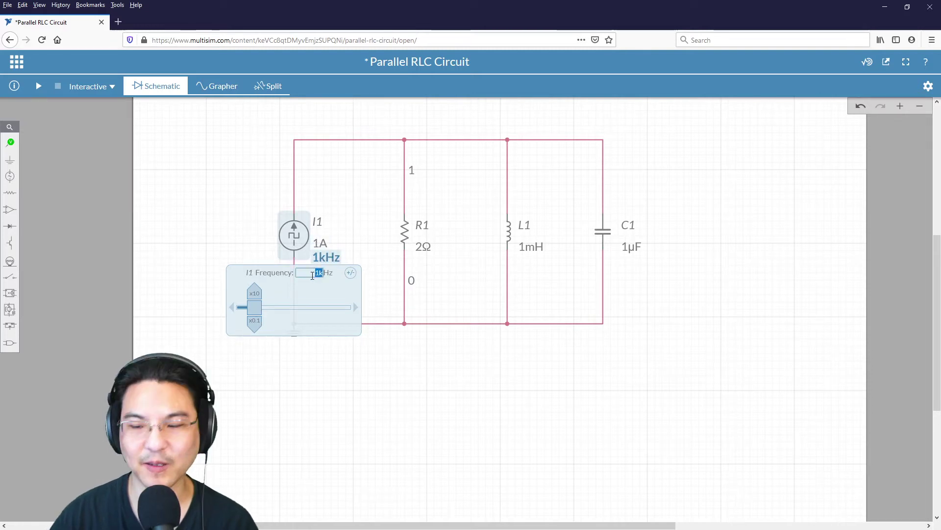
text(00)
key(Return)
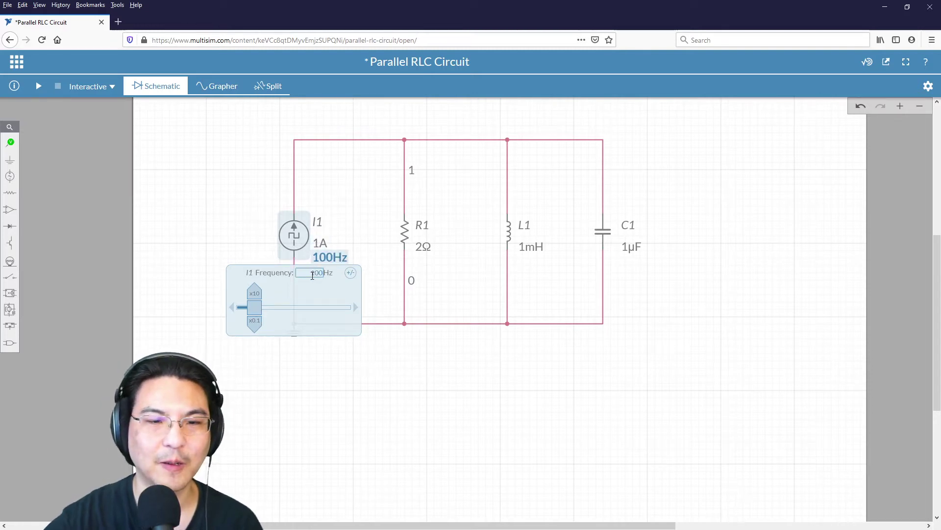
click(225, 218)
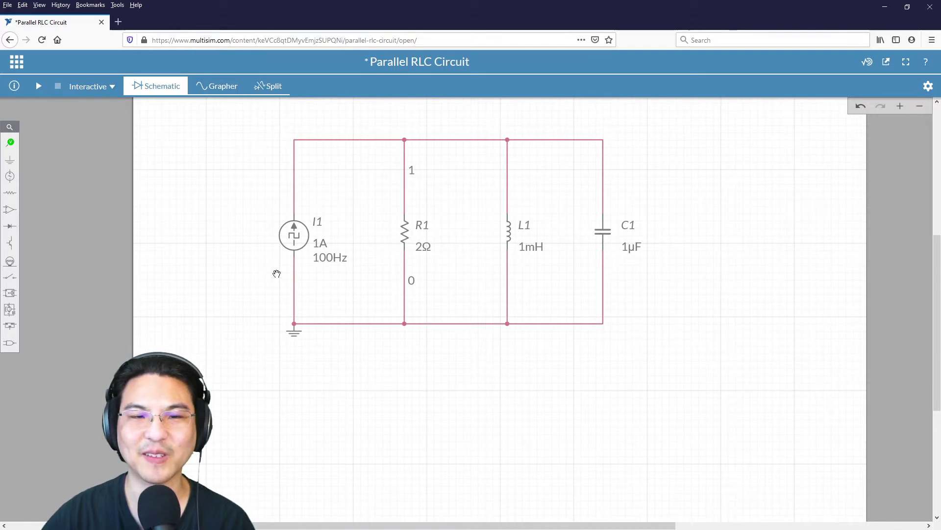
click(321, 258)
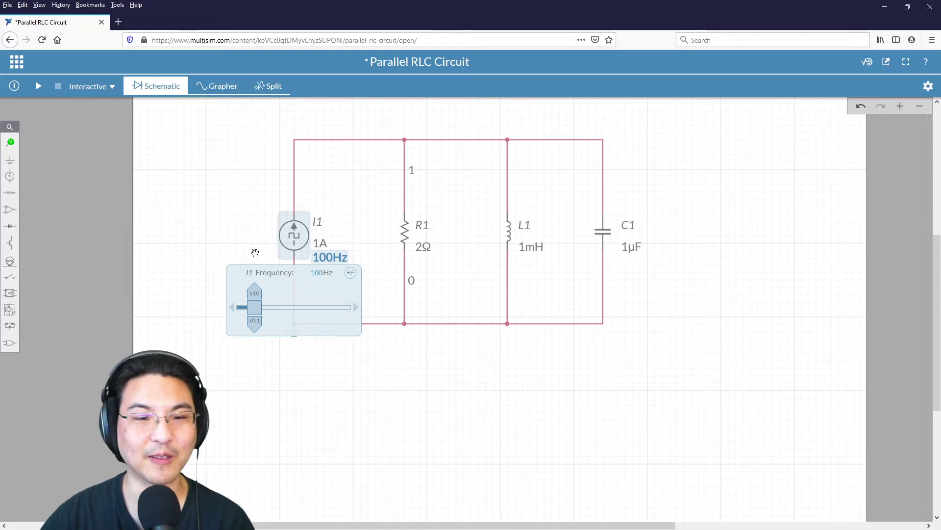
click(248, 251)
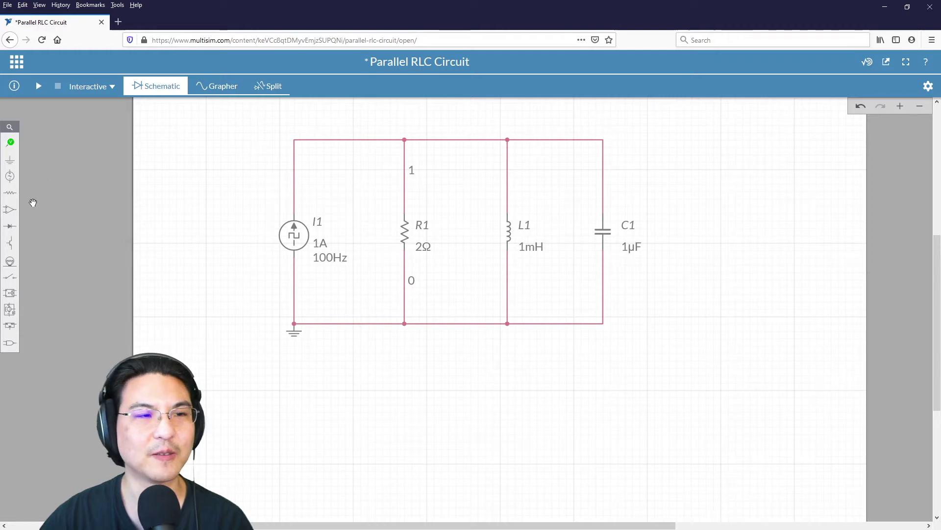
Step: Pick the Current probe from the Analysis and annotation flyout
click(10, 142)
click(85, 163)
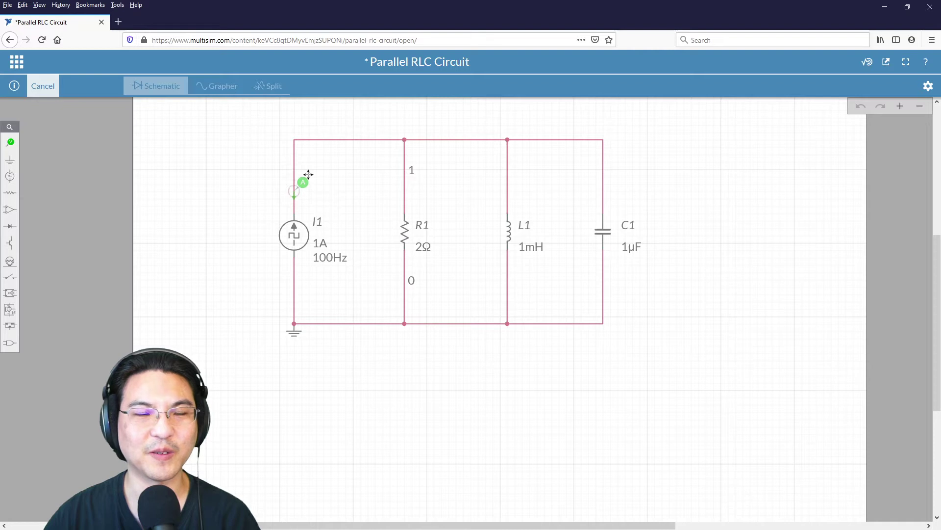
Step: Place probe PR1 on the lead from I1 to node 1 and flip its current measurement direction
click(307, 174)
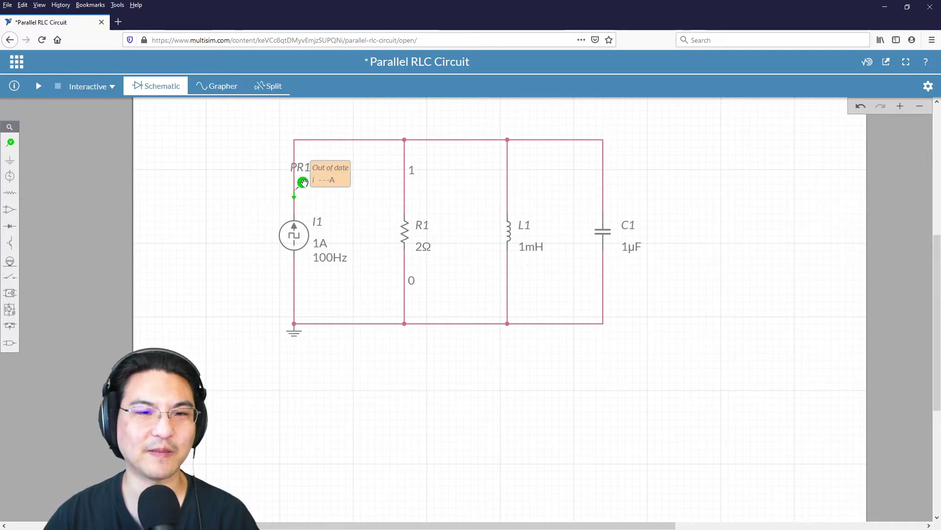
click(303, 183)
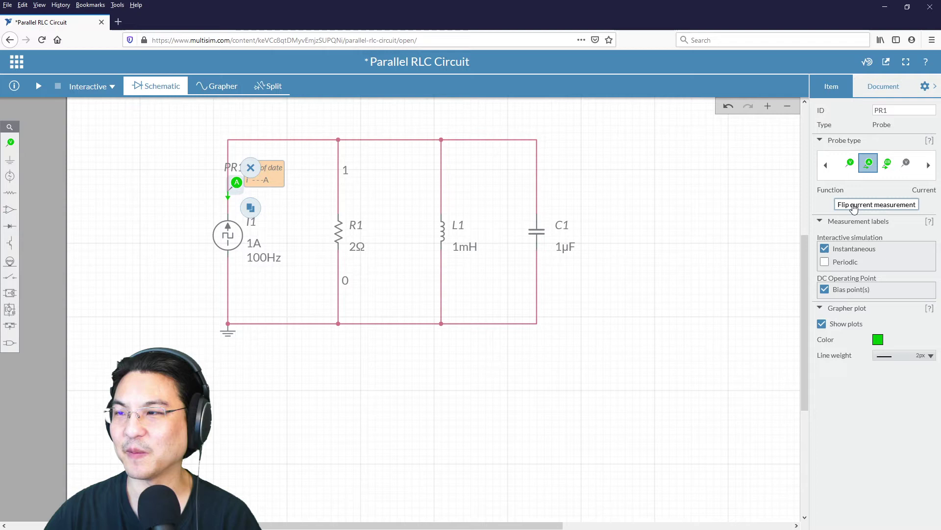
click(853, 209)
click(196, 189)
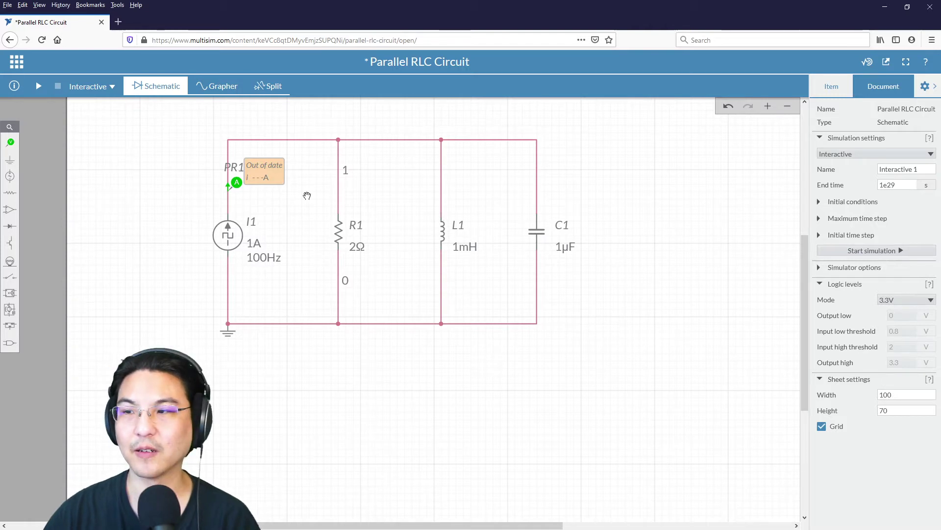
Step: Place current probe PR2 on the wire above inductor L1
click(10, 143)
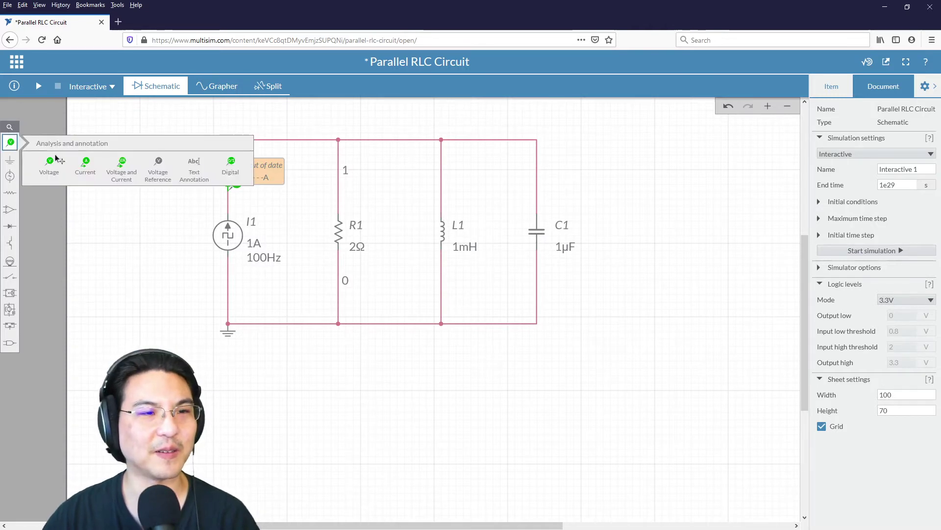
click(86, 164)
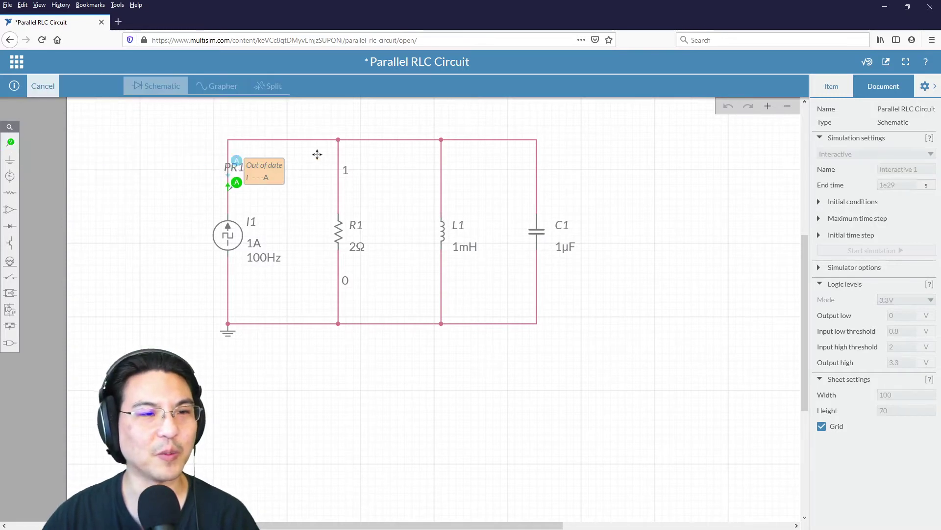
click(455, 170)
click(170, 214)
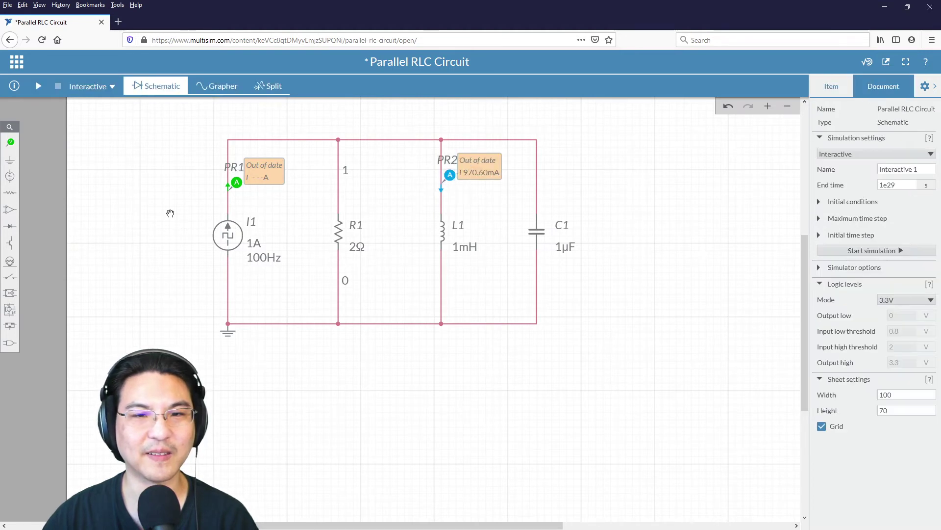
click(98, 91)
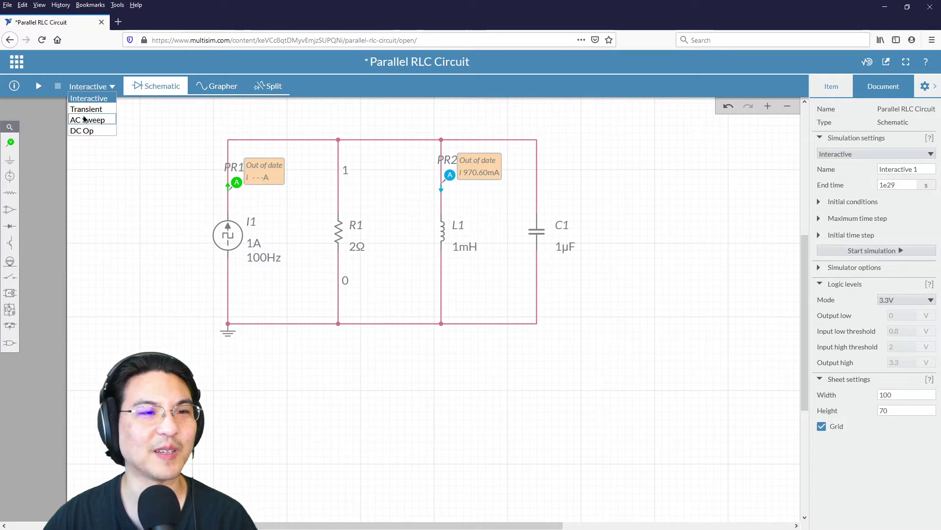
click(86, 108)
click(92, 91)
click(93, 98)
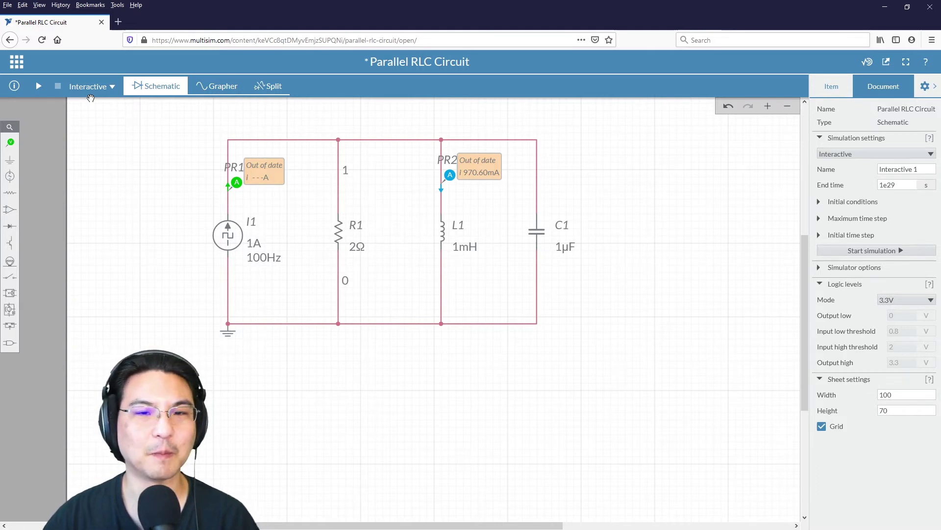
Step: Run the simulation in Split view with the settings panel hidden to widen the current graph
click(38, 86)
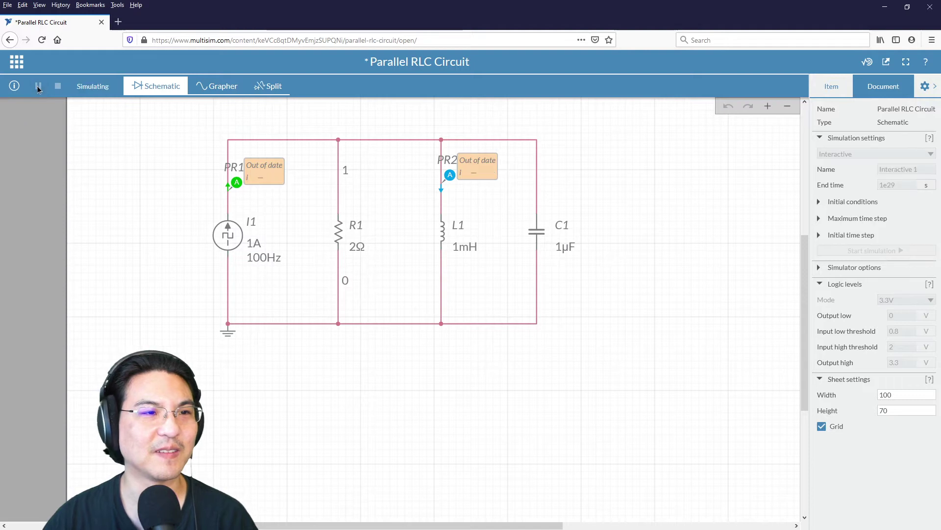
click(271, 89)
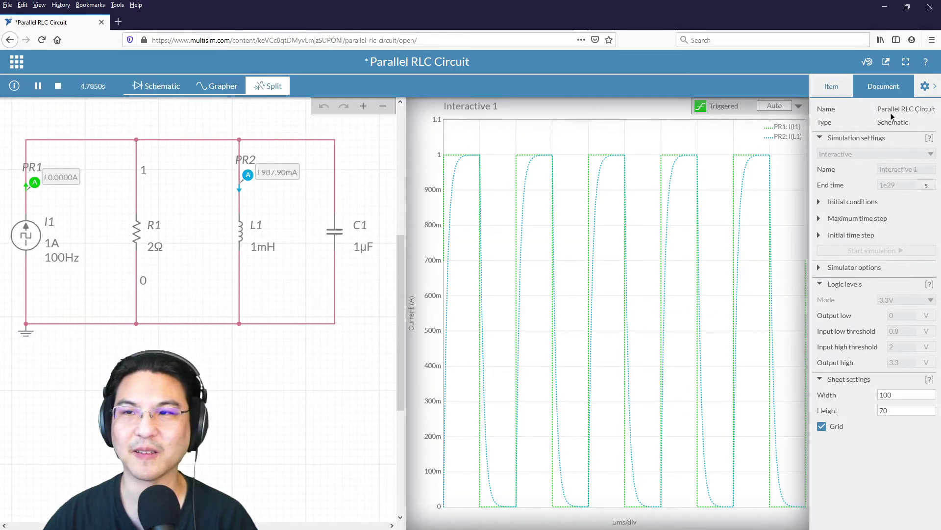
click(924, 89)
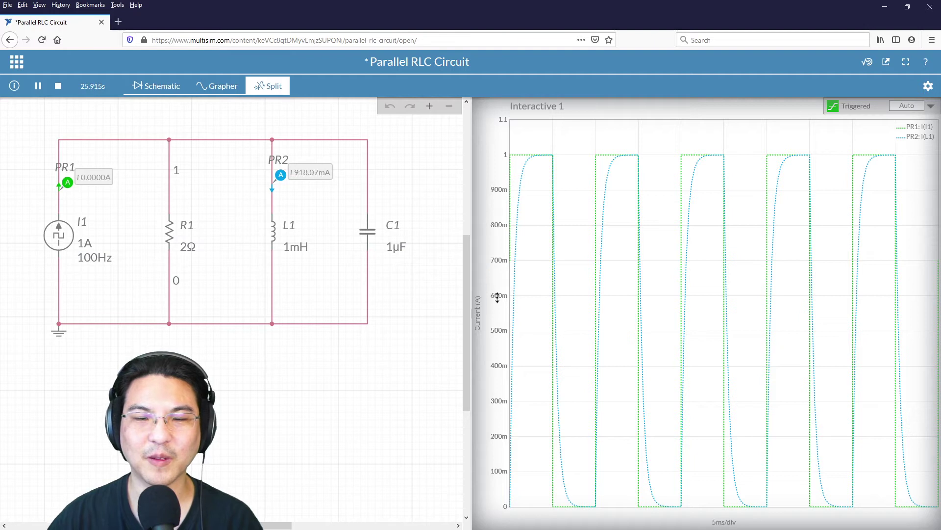
scroll(498, 297, down, 6)
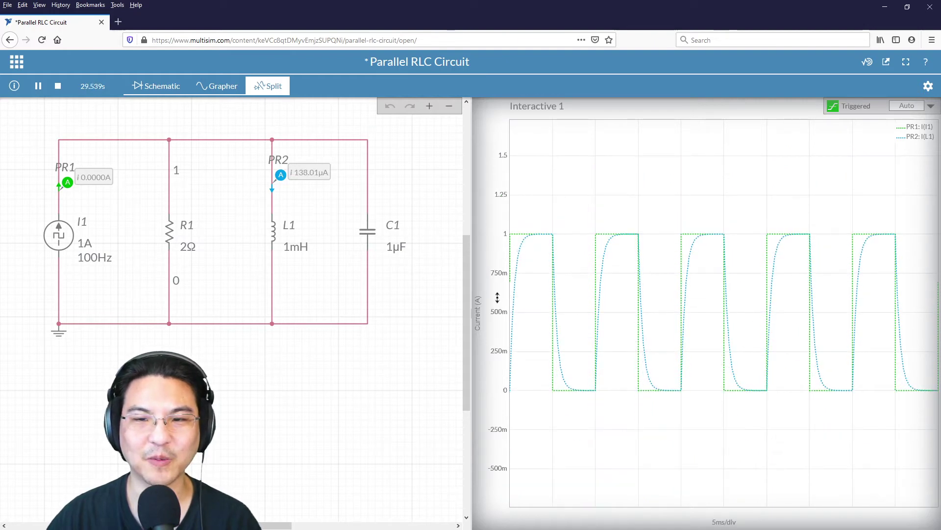
scroll(497, 297, down, 2)
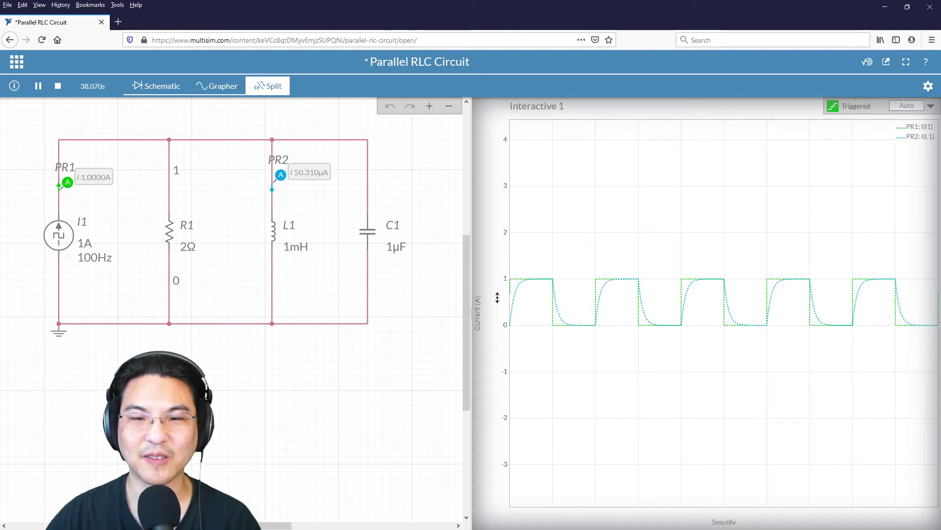
scroll(498, 297, up, 6)
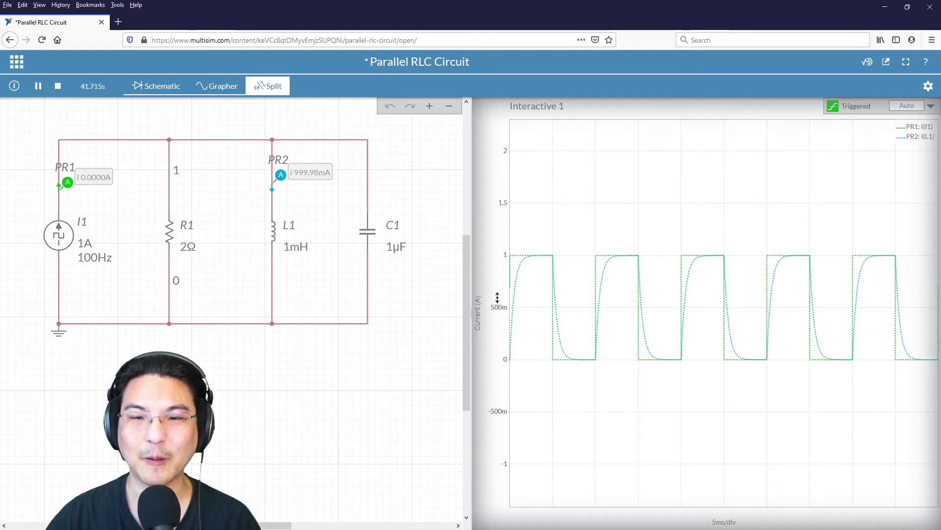
scroll(498, 297, up, 2)
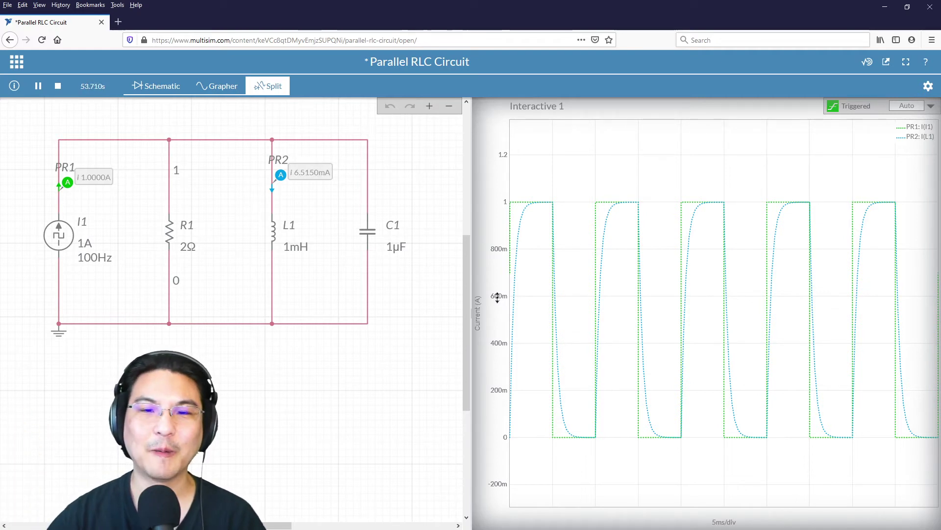
scroll(497, 296, up, 3)
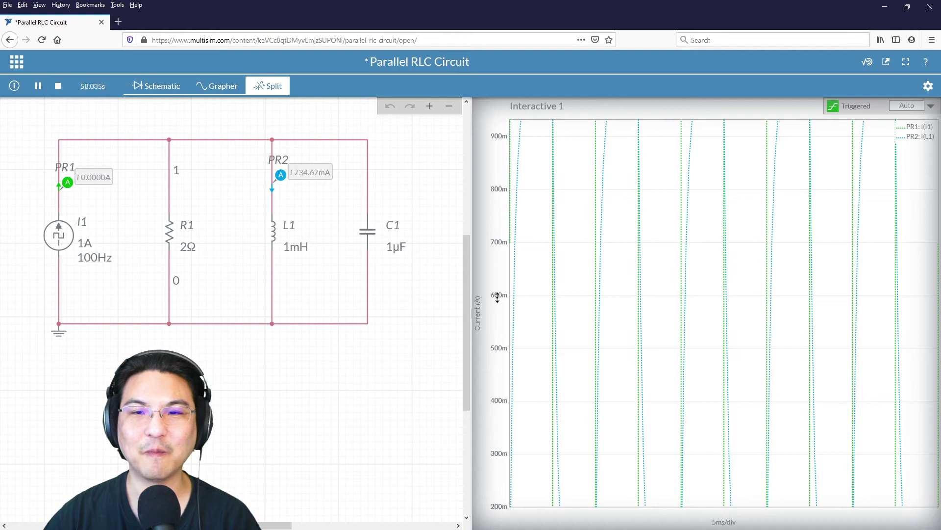
scroll(497, 297, down, 3)
scroll(498, 296, down, 5)
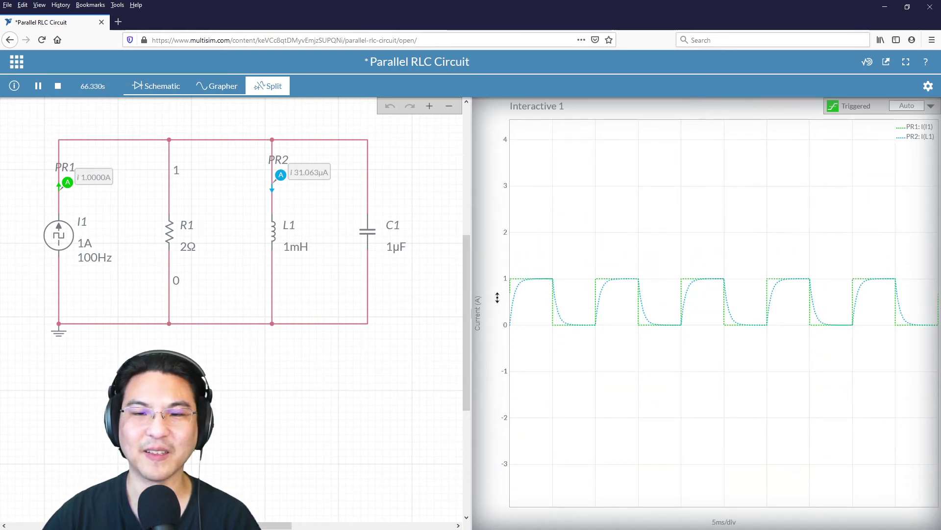
scroll(497, 297, down, 3)
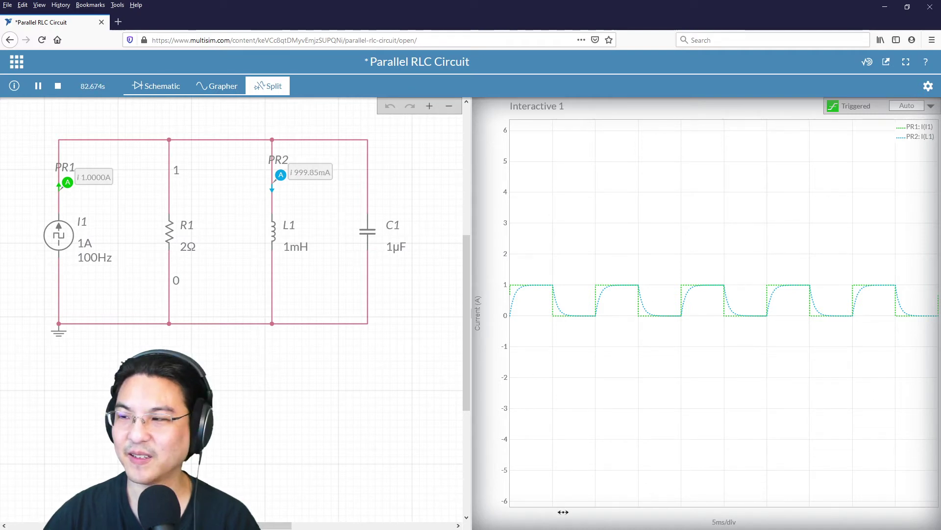
scroll(563, 512, up, 1)
scroll(563, 511, up, 1)
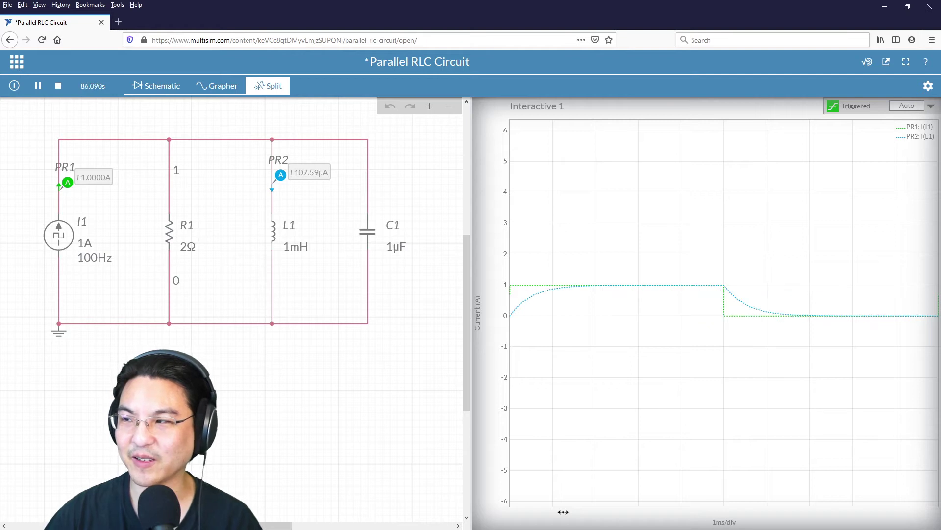
scroll(563, 512, down, 2)
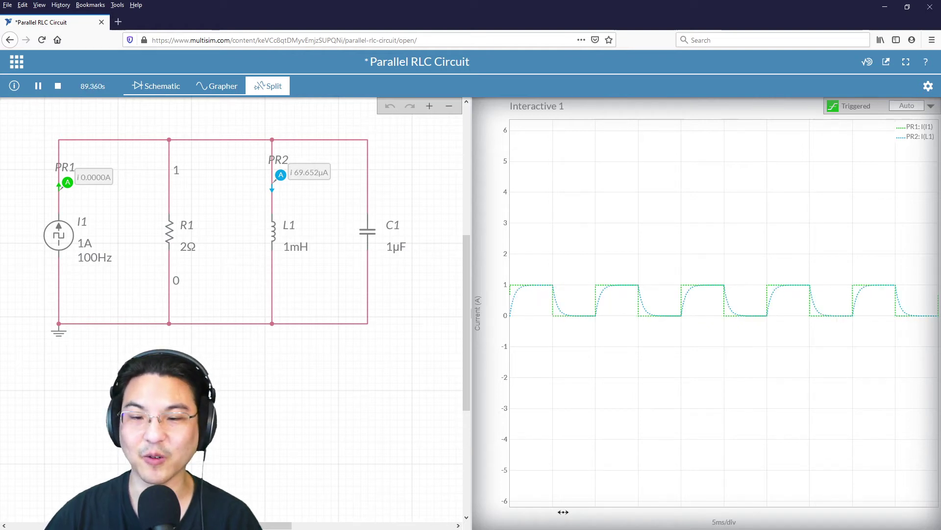
scroll(563, 511, down, 1)
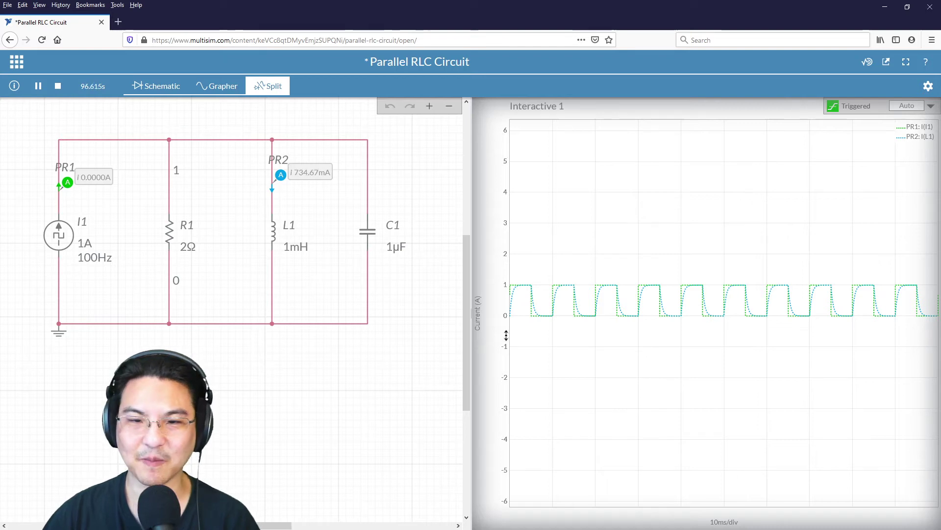
scroll(501, 313, up, 3)
scroll(501, 313, up, 2)
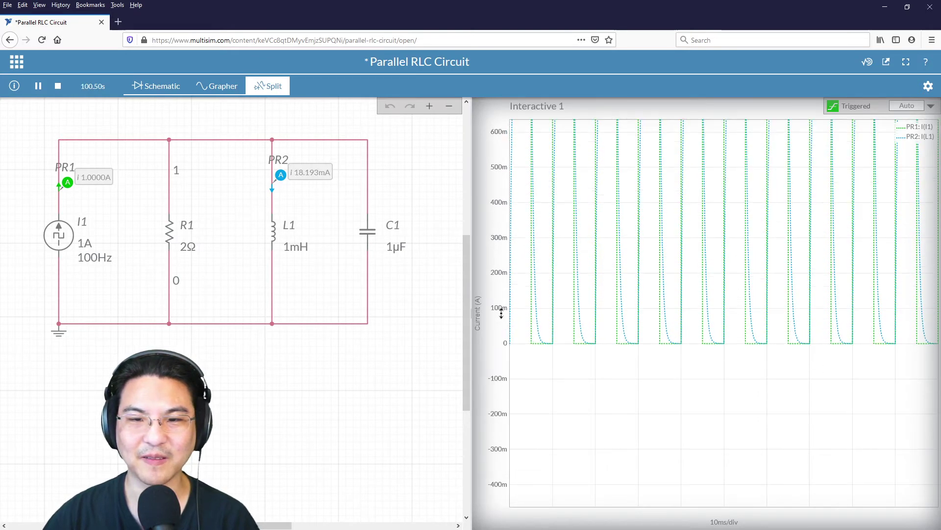
scroll(497, 275, up, 1)
drag(494, 231, 490, 360)
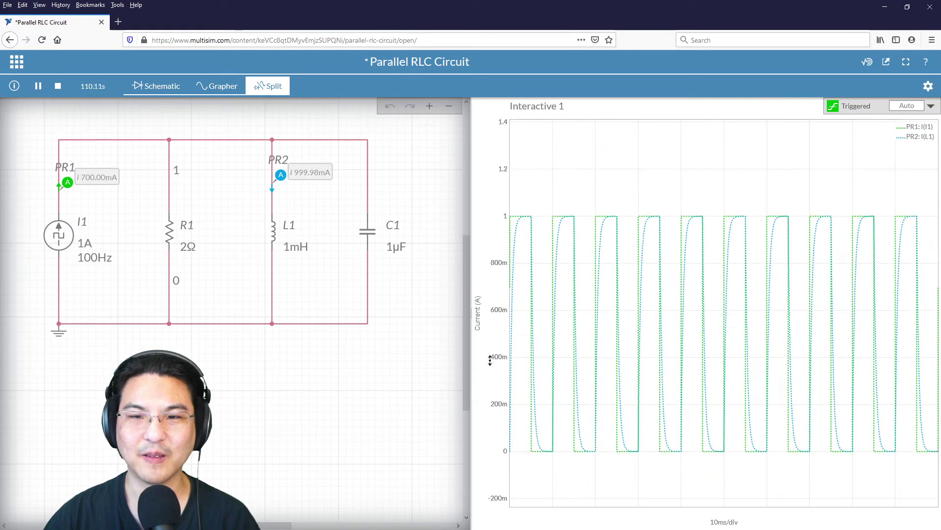
scroll(489, 360, down, 2)
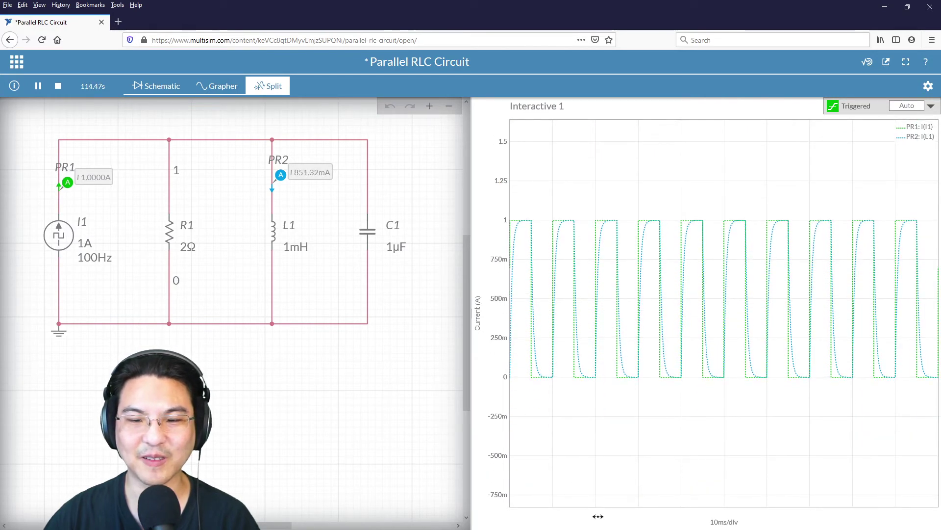
scroll(597, 515, down, 1)
scroll(598, 515, up, 3)
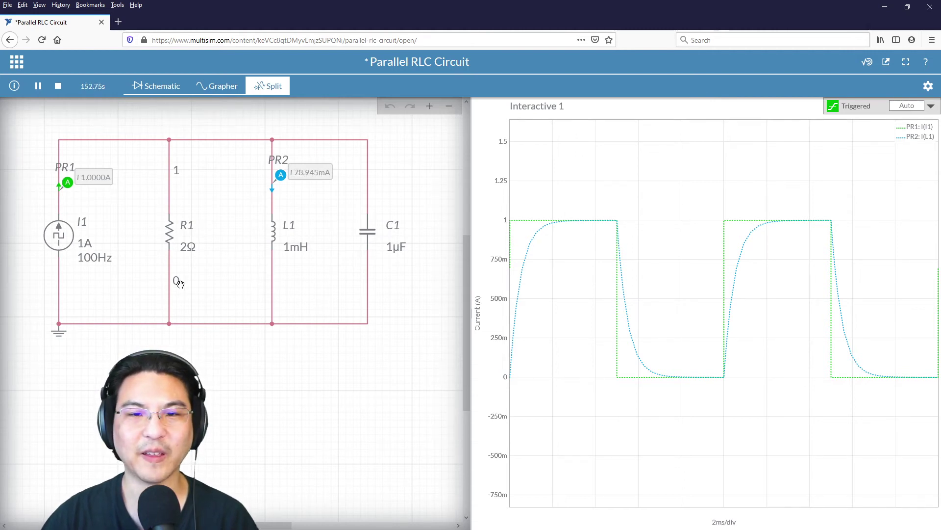
Step: Open the R1 Resistance slider from R1's 2 Ω value label
click(187, 245)
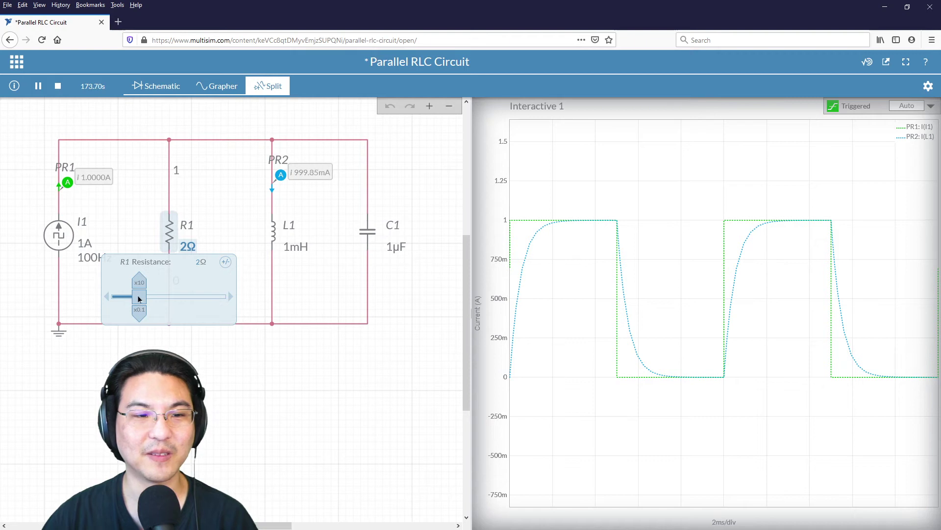
Step: Drag R1's slider from 2 Ω up to 10.0 Ω, shifting the current axis to show 0–1 A
drag(139, 296, 179, 296)
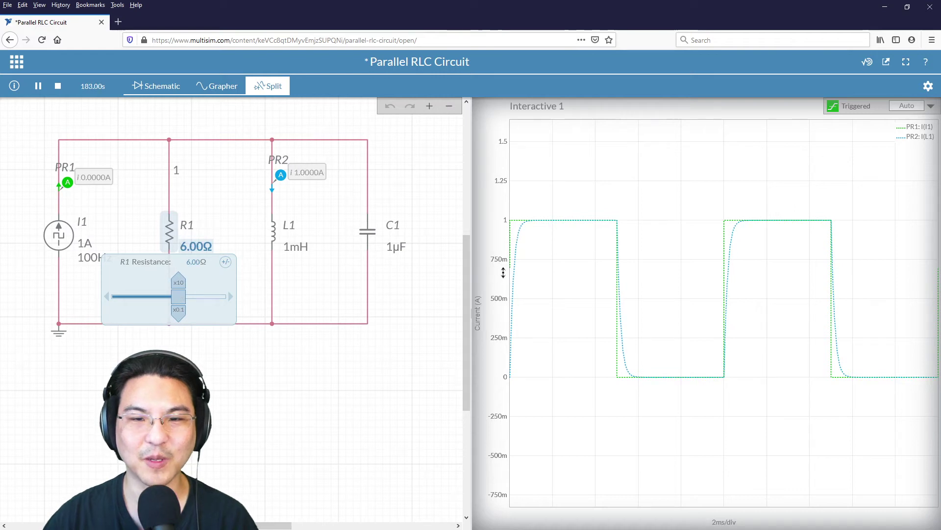
scroll(503, 273, up, 2)
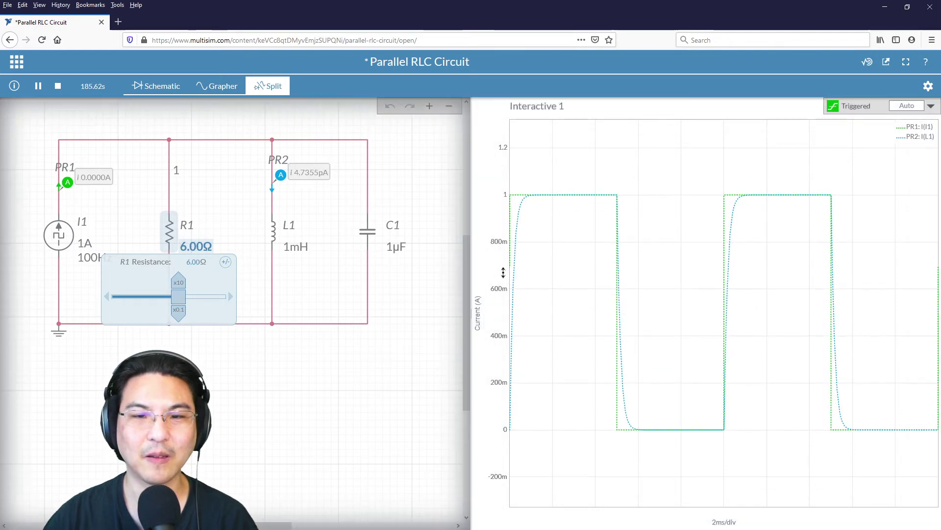
scroll(503, 272, up, 2)
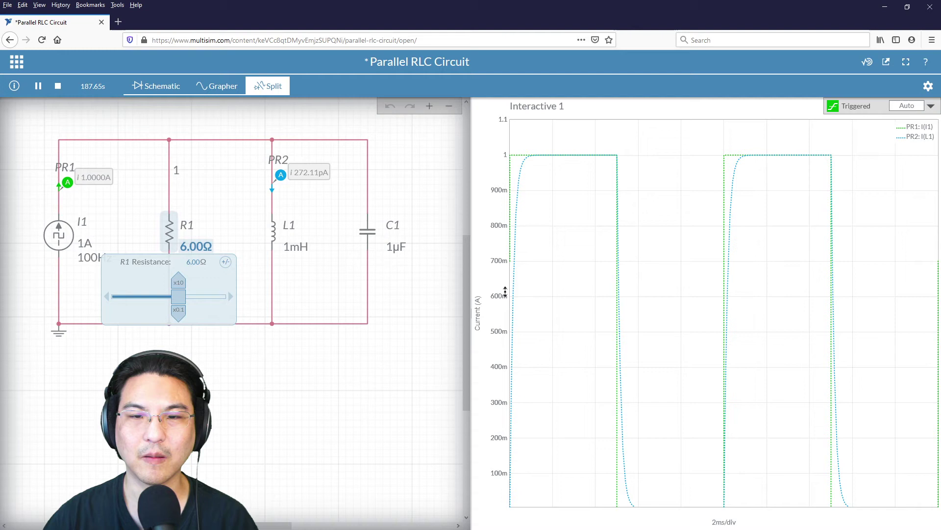
drag(501, 273, 500, 248)
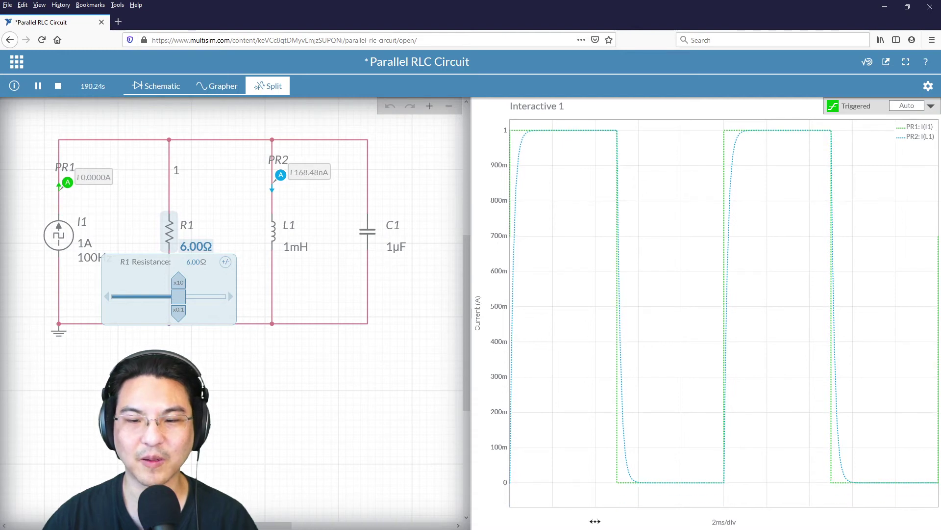
scroll(595, 521, down, 2)
scroll(595, 522, up, 2)
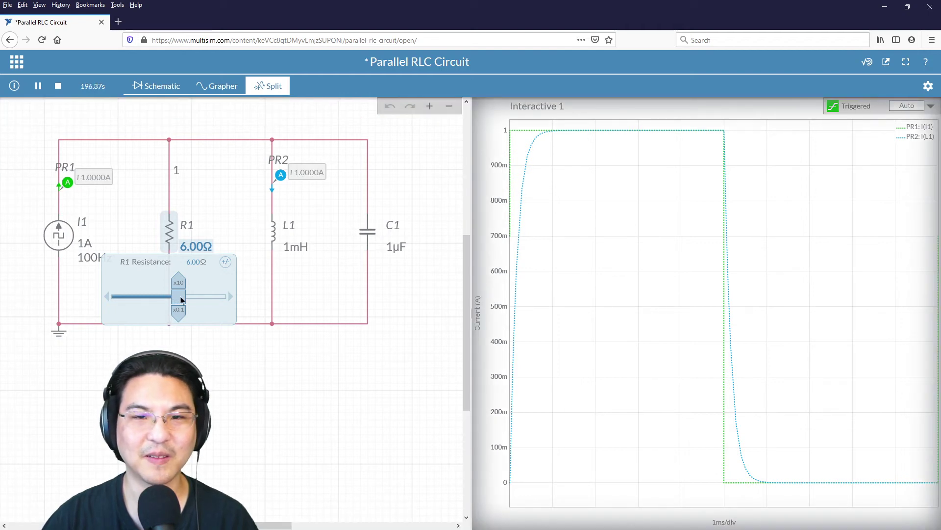
mouse_move(181, 298)
mouse_down()
mouse_move(213, 296)
mouse_move(130, 296)
mouse_move(168, 295)
mouse_up()
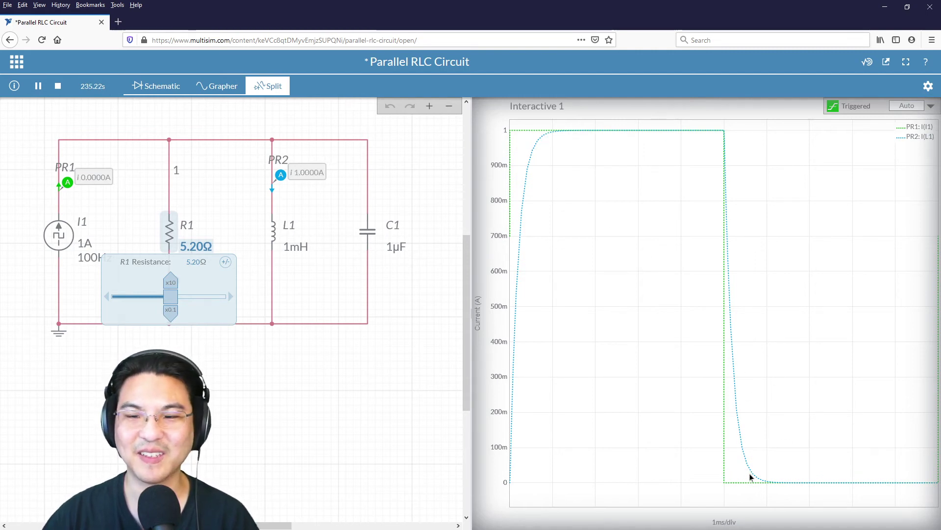
drag(173, 301, 222, 302)
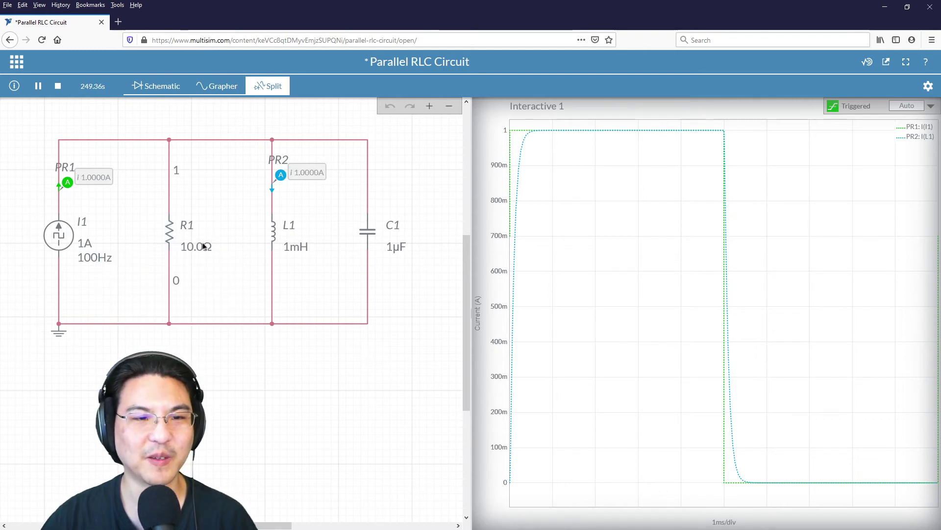
Step: Sweep R1 up past 100 Ω and settle at 70.0 Ω, rescaling the current axis for the overshoot
mouse_move(205, 246)
drag(129, 301, 152, 301)
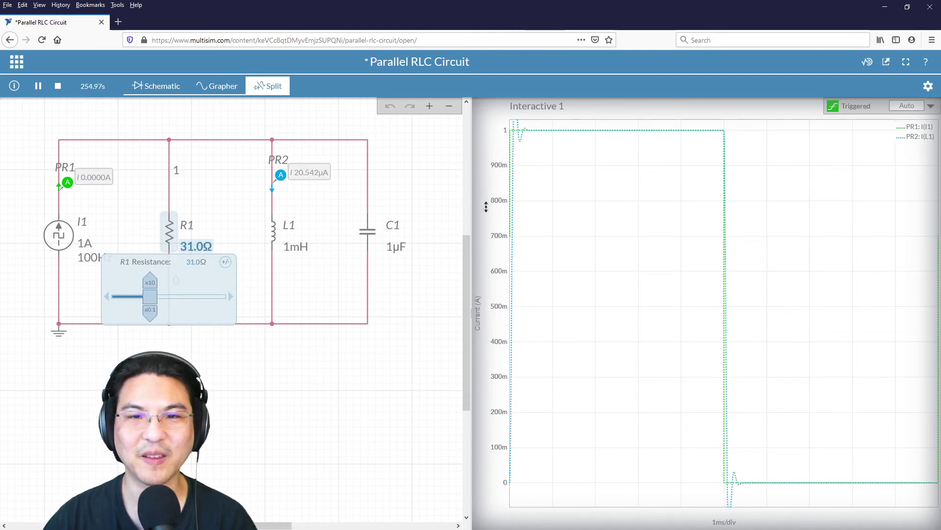
drag(498, 231, 498, 289)
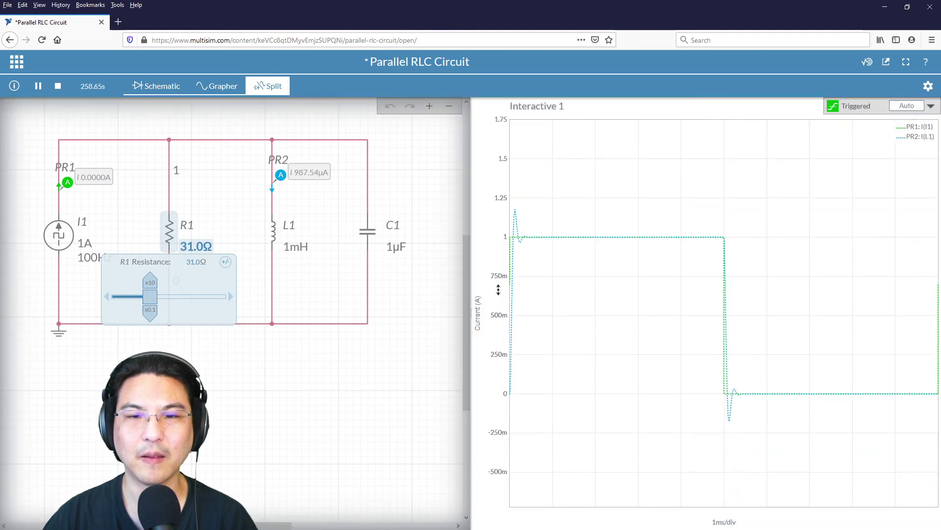
drag(151, 298, 229, 297)
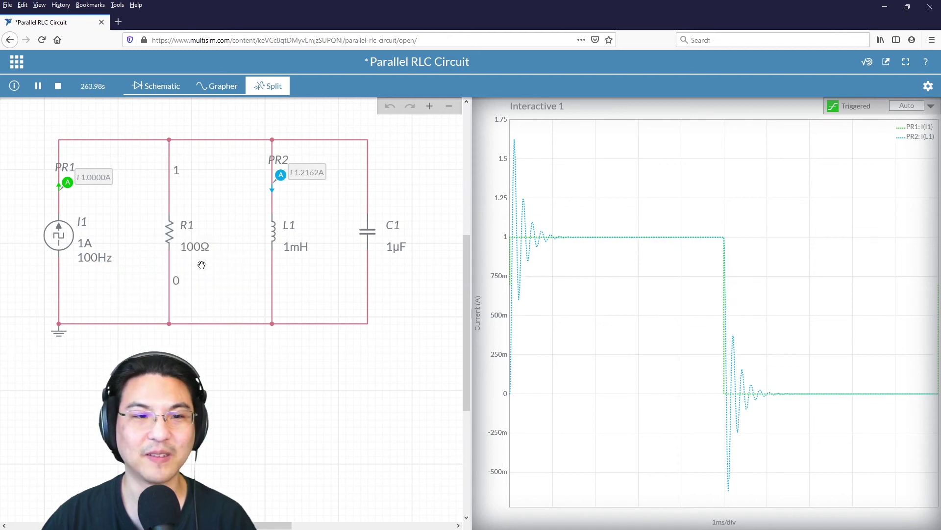
click(192, 246)
mouse_move(126, 297)
mouse_down()
mouse_move(157, 298)
mouse_move(117, 298)
mouse_move(128, 303)
mouse_up()
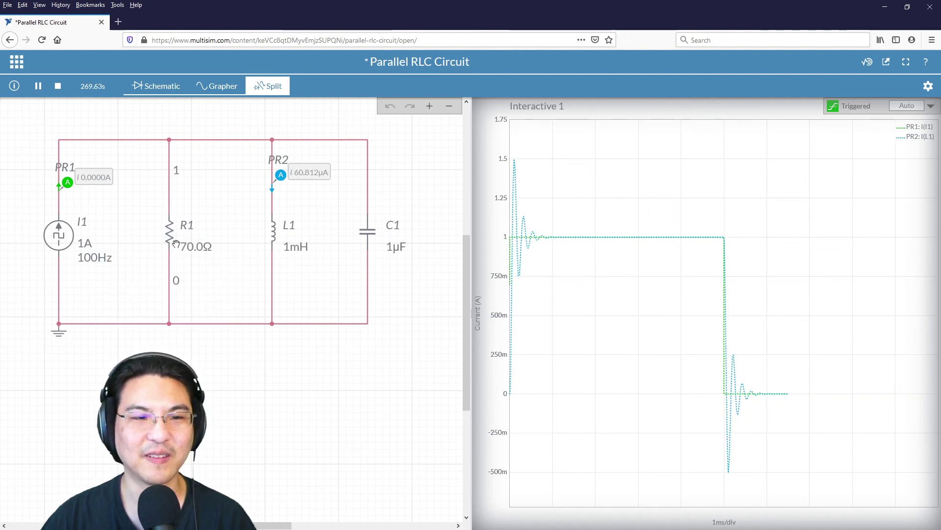
Step: Close the properties panel and drag R1's slider down from 70.0 Ω to 15.5 Ω
click(190, 251)
click(929, 86)
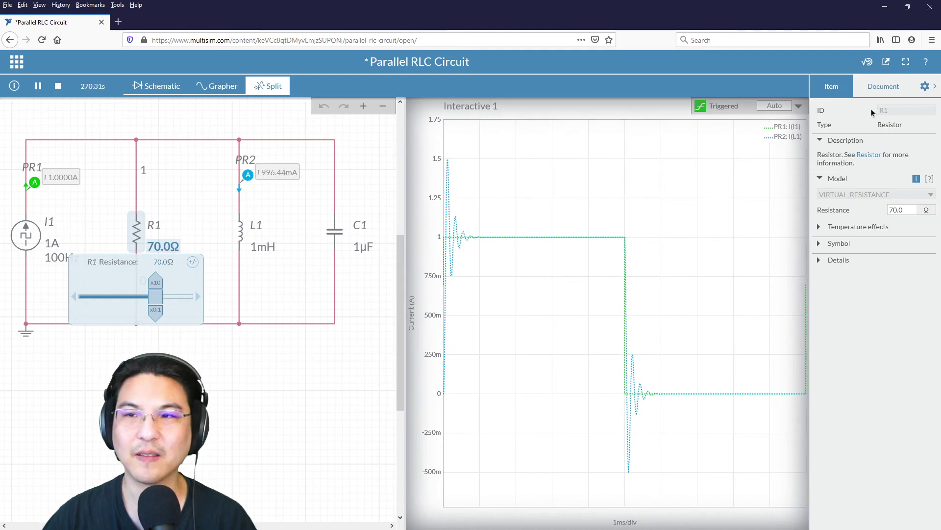
click(923, 87)
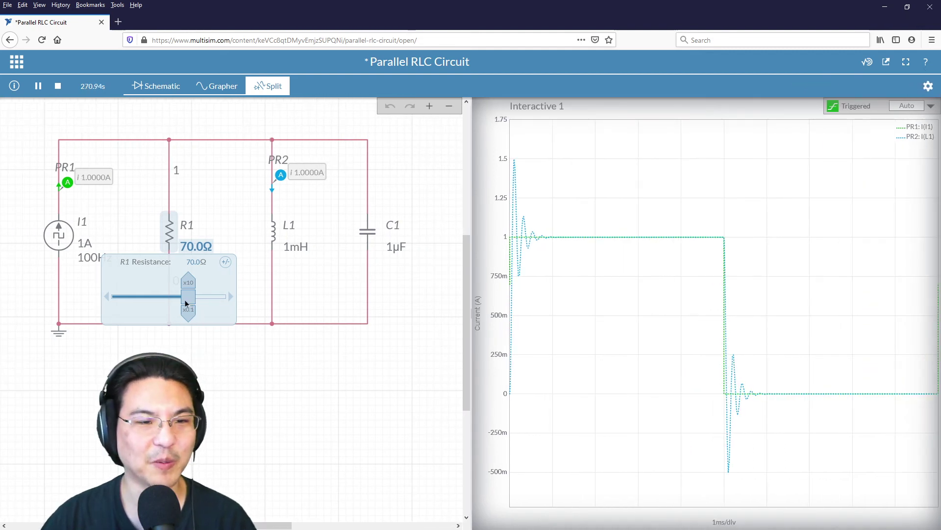
drag(185, 303, 135, 289)
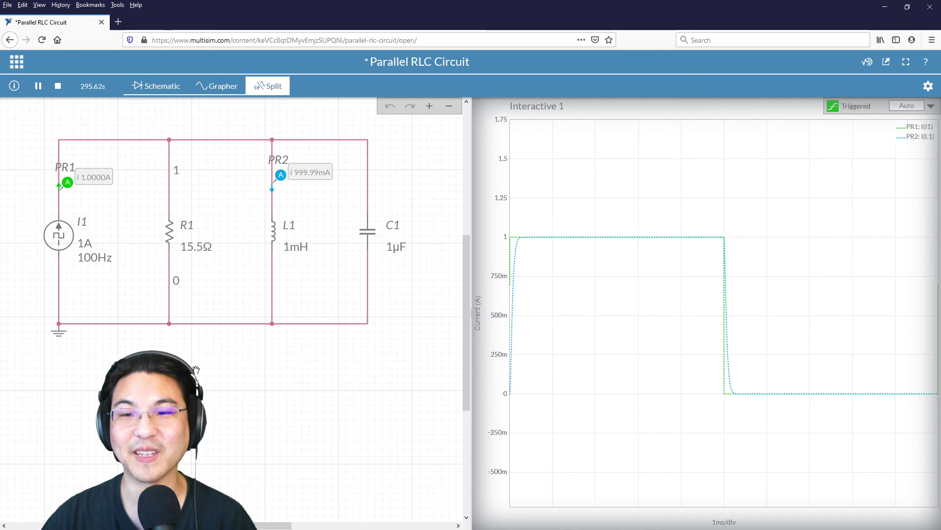
Step: Sweep R1 up through 28.5 Ω to 56 Ω, settle it at 16.5 Ω, and set the time axis to 2 ms/div
mouse_move(193, 251)
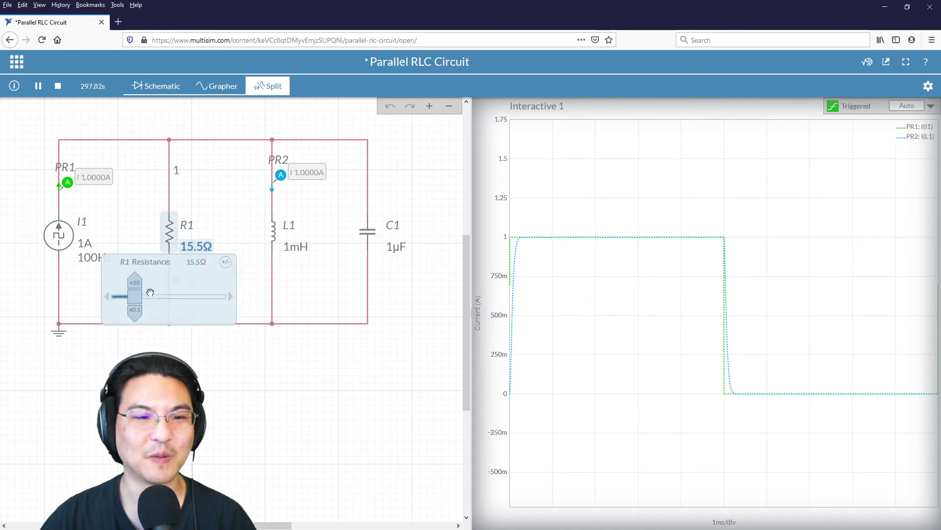
drag(138, 302, 151, 302)
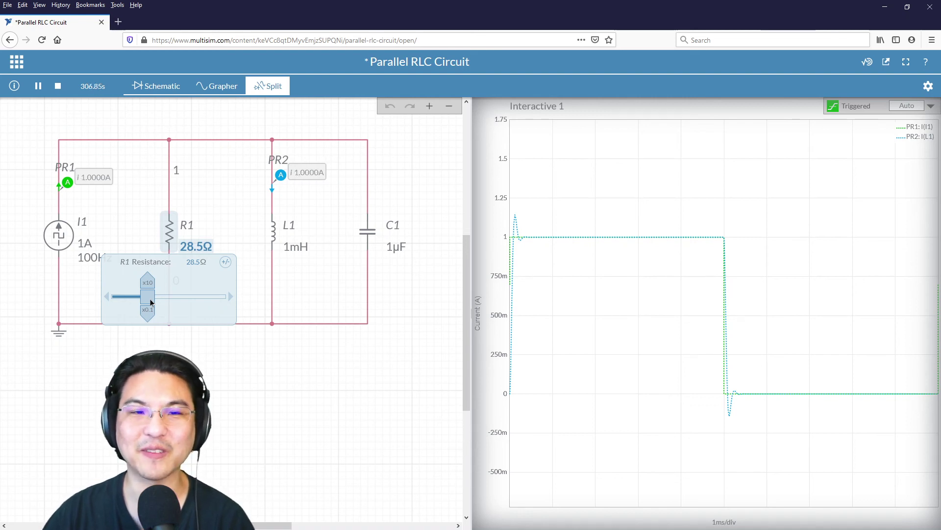
mouse_move(149, 298)
mouse_down()
mouse_move(191, 290)
mouse_move(139, 292)
mouse_up()
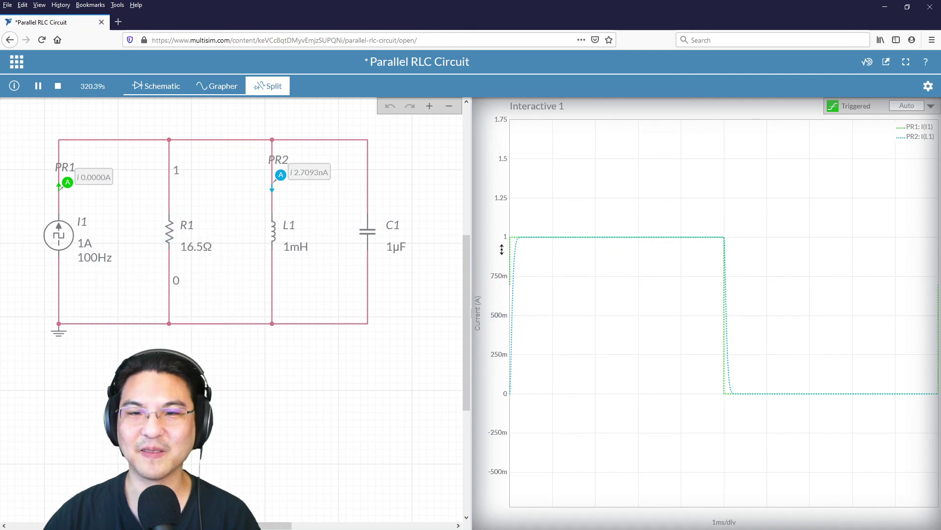
scroll(623, 521, down, 1)
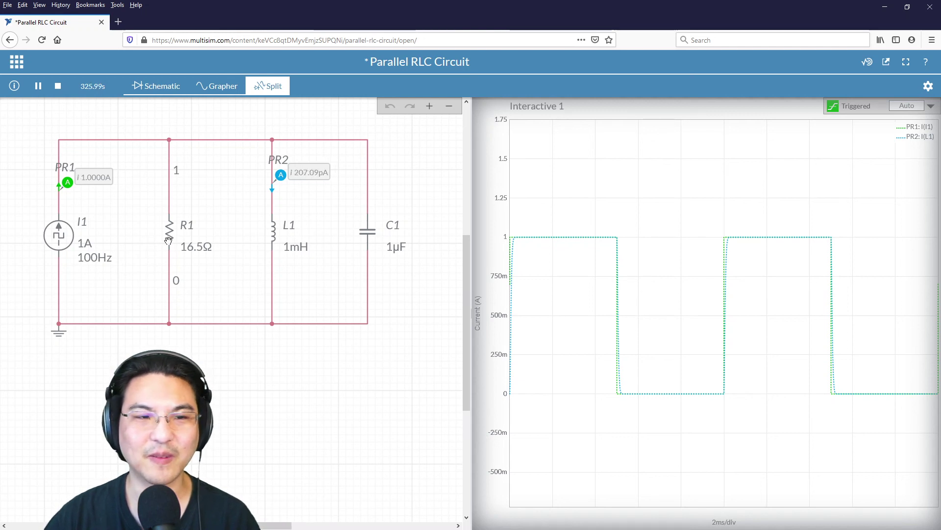
Step: Move R1's resistance slider up to 41.5 Ω and then down to 2.50 Ω
click(187, 245)
mouse_move(137, 295)
mouse_down()
mouse_move(168, 299)
mouse_move(121, 297)
mouse_up()
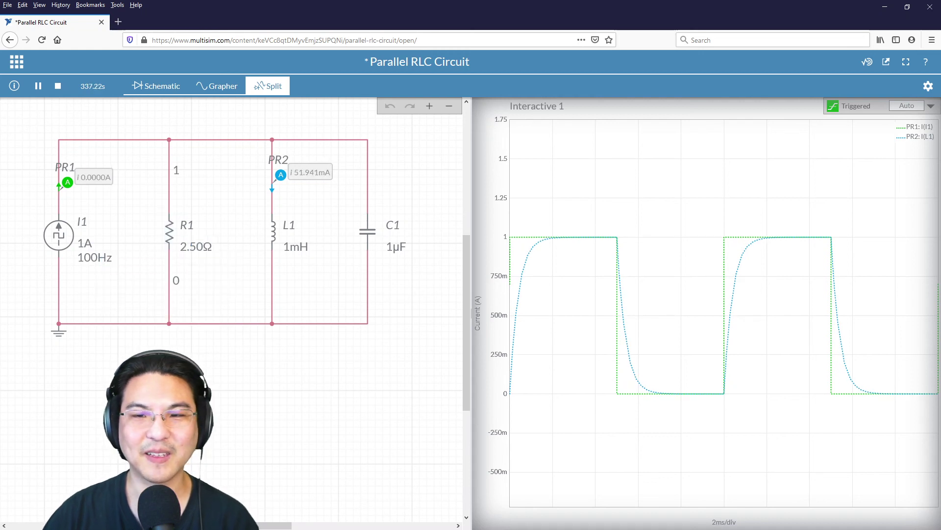